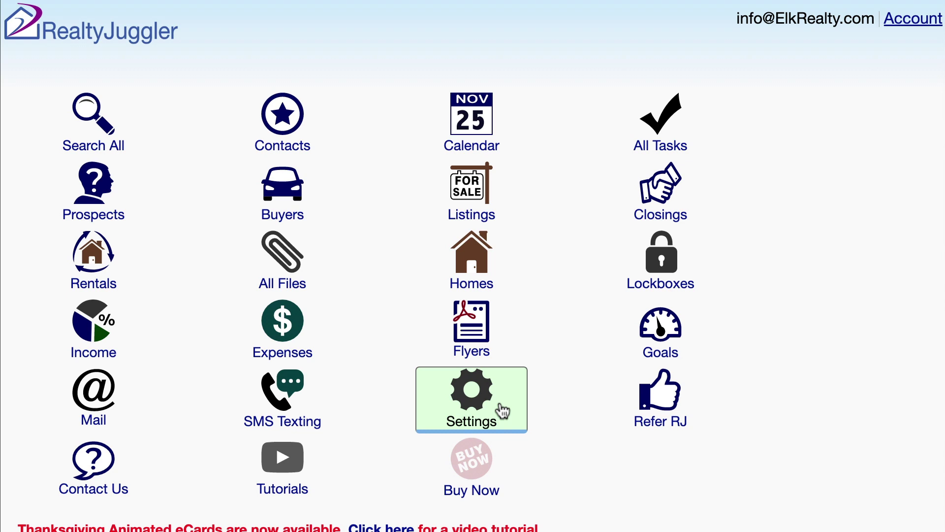
Go to Settings and open the empty Task Plans page
left_click(502, 410)
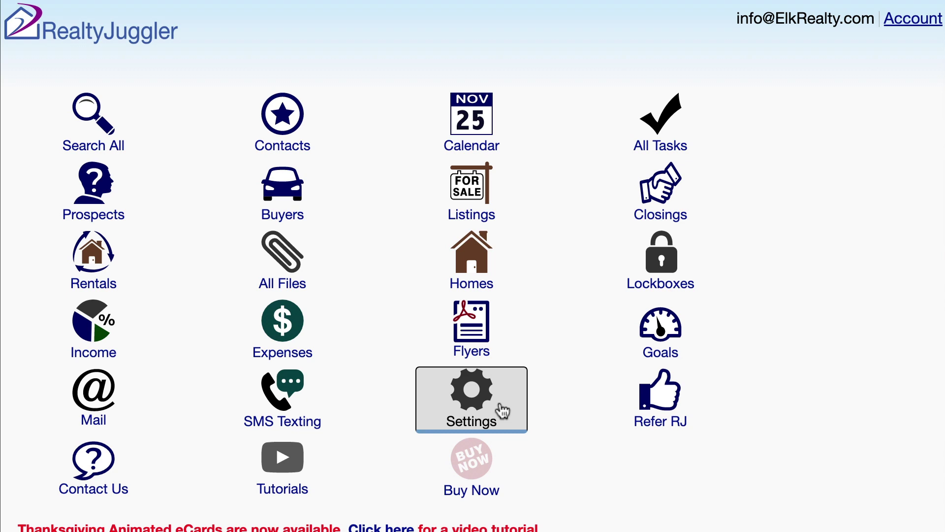
left_click(292, 448)
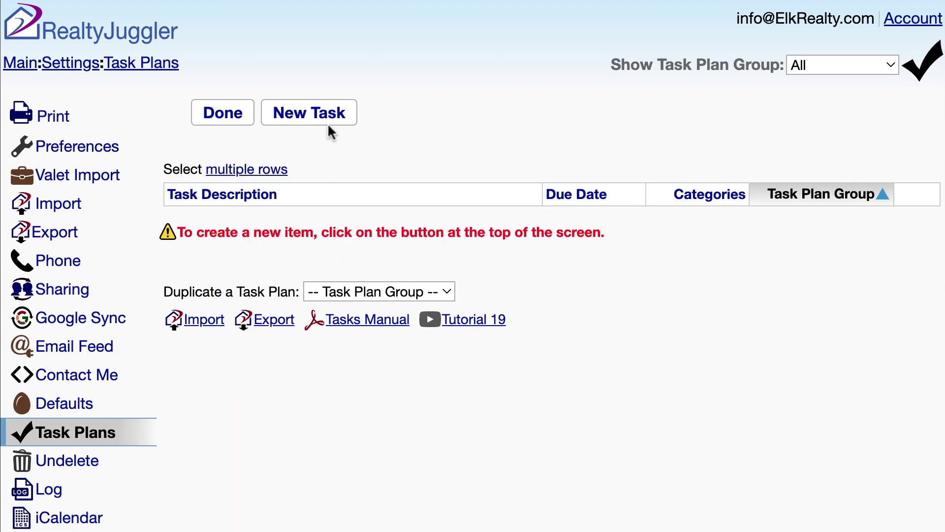
Create a new task plan task in group Prospecting with description 'Call Prospect'
left_click(331, 131)
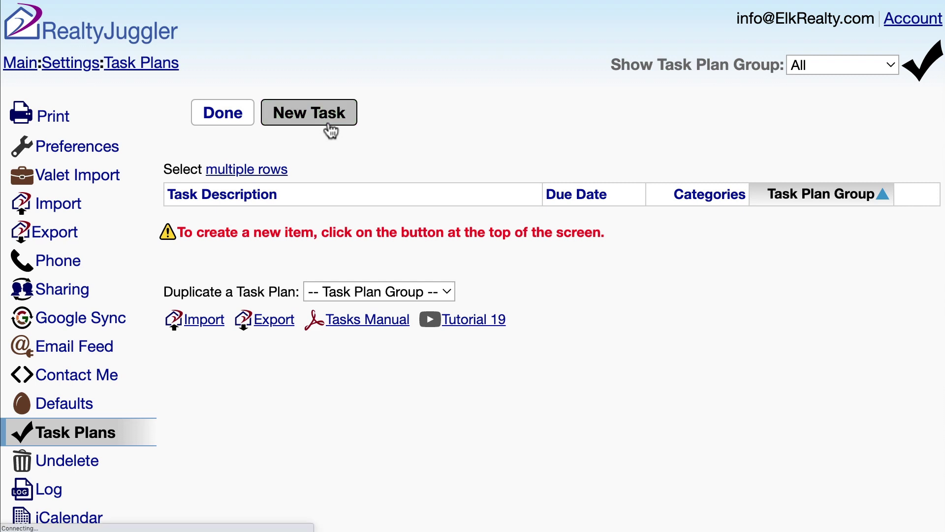
left_click(379, 149)
type("Prospecting")
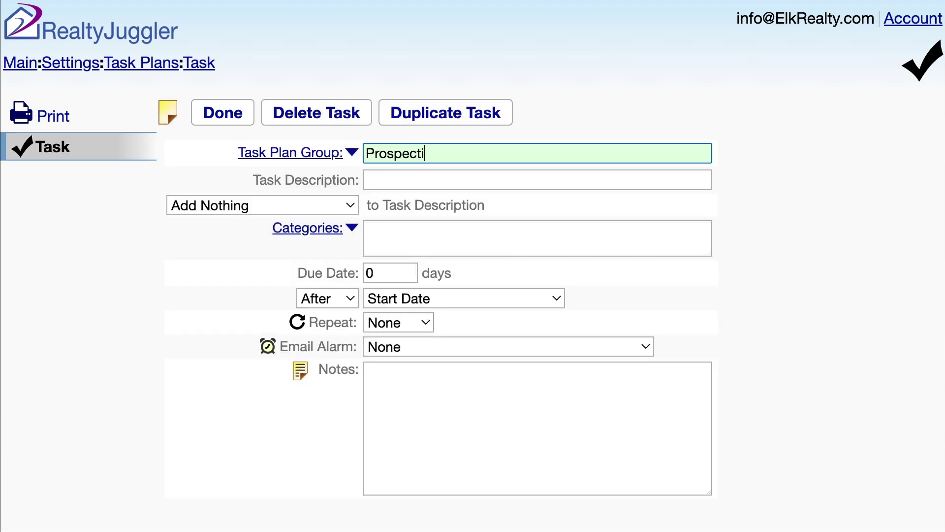
left_click(379, 167)
left_click(383, 179)
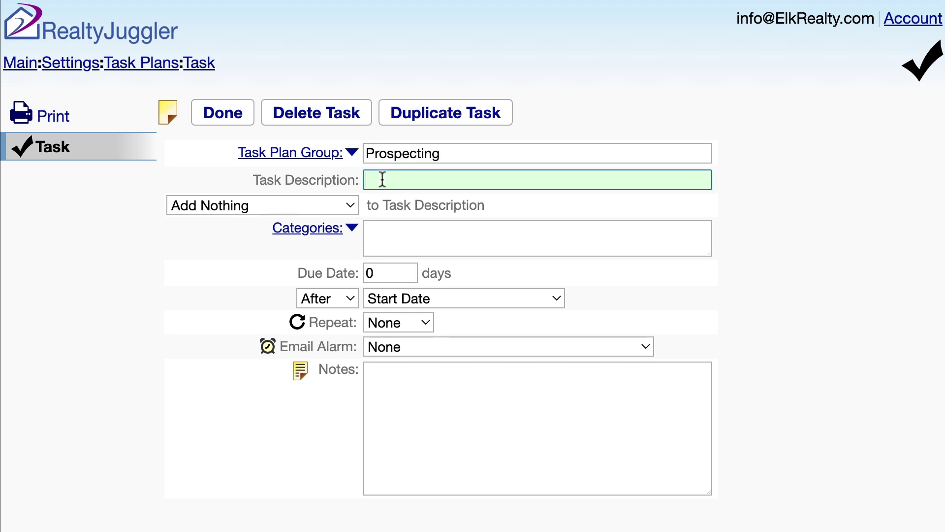
type("Call Prospect")
left_click(381, 192)
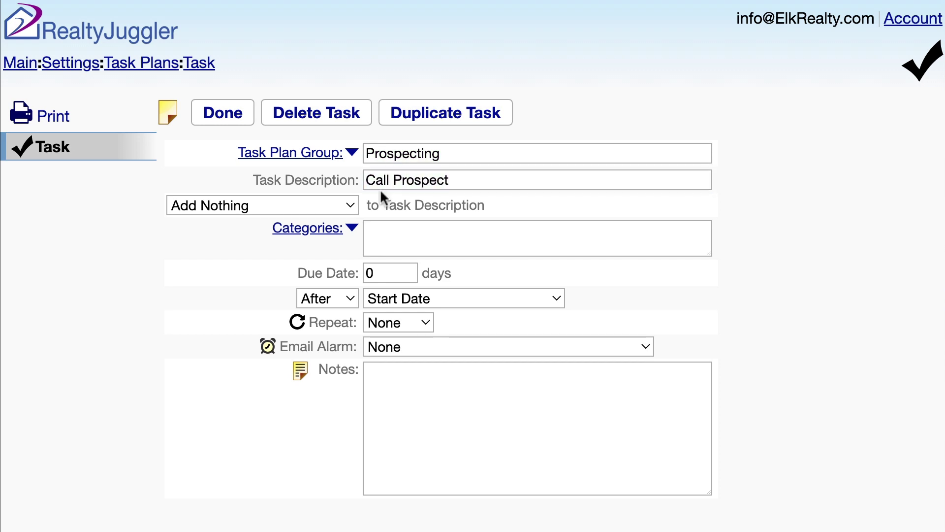
Append the prospect's phone numbers, keep it due 0 days after Start Date, and save
left_click(345, 206)
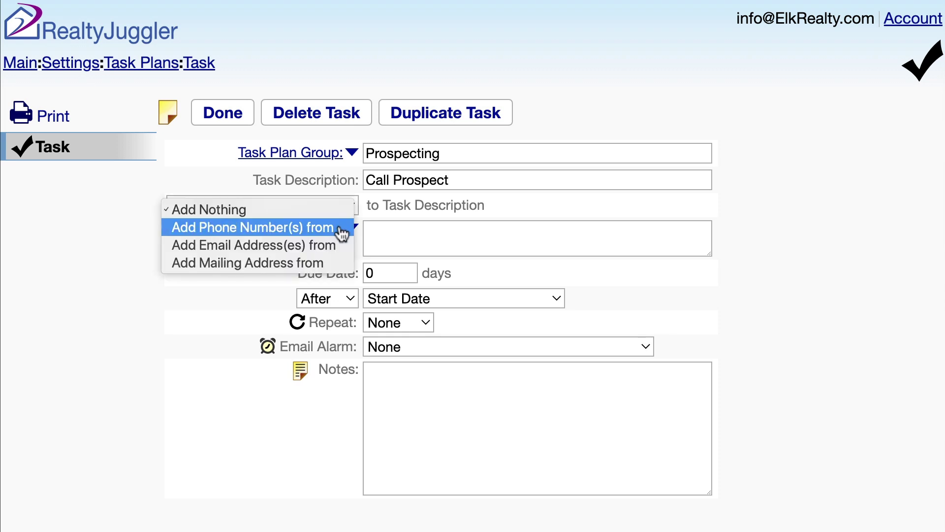
left_click(342, 231)
left_click(378, 287)
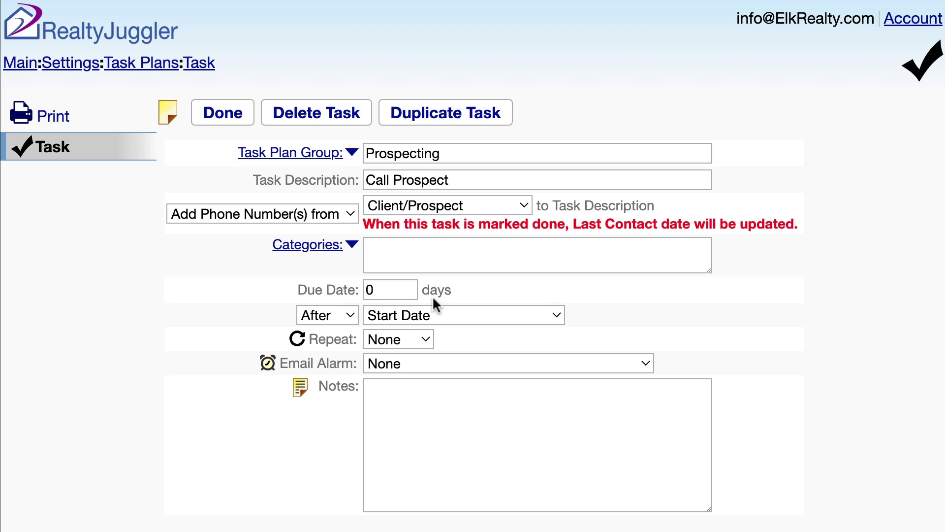
left_click(555, 323)
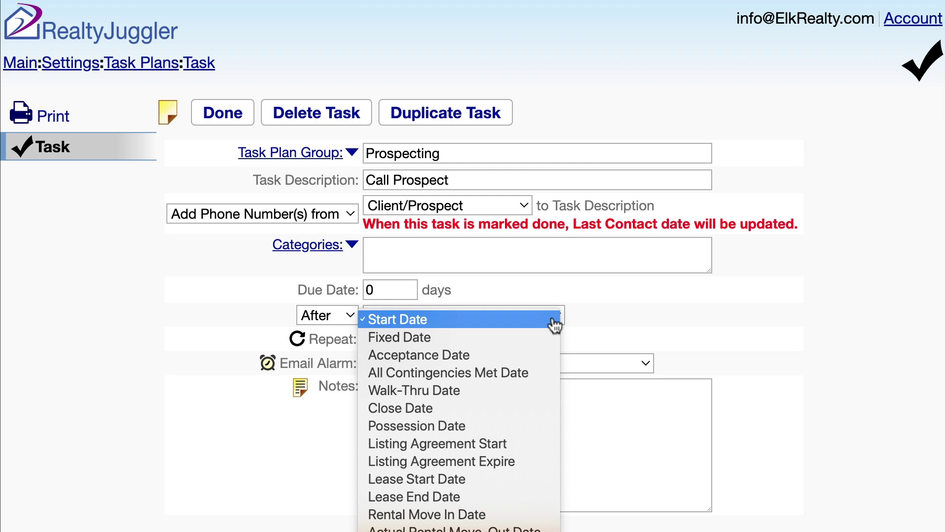
left_click(555, 324)
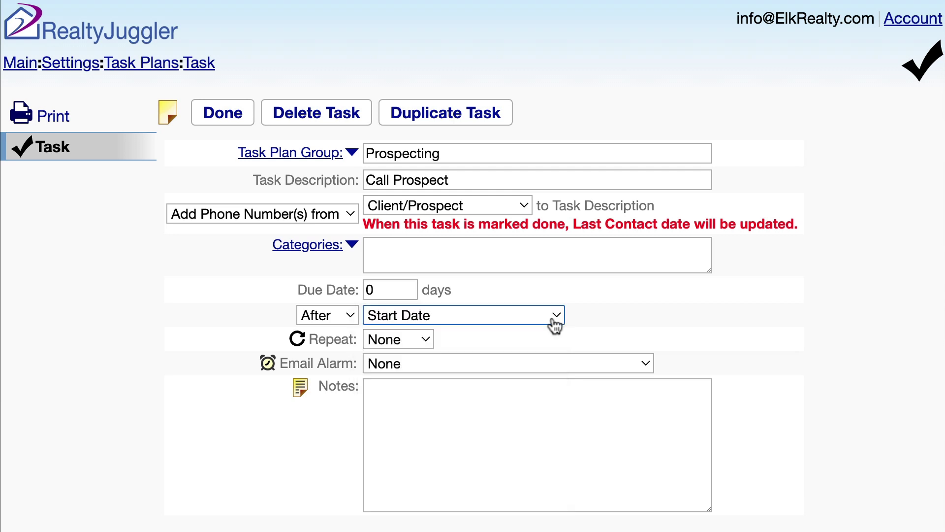
left_click(229, 123)
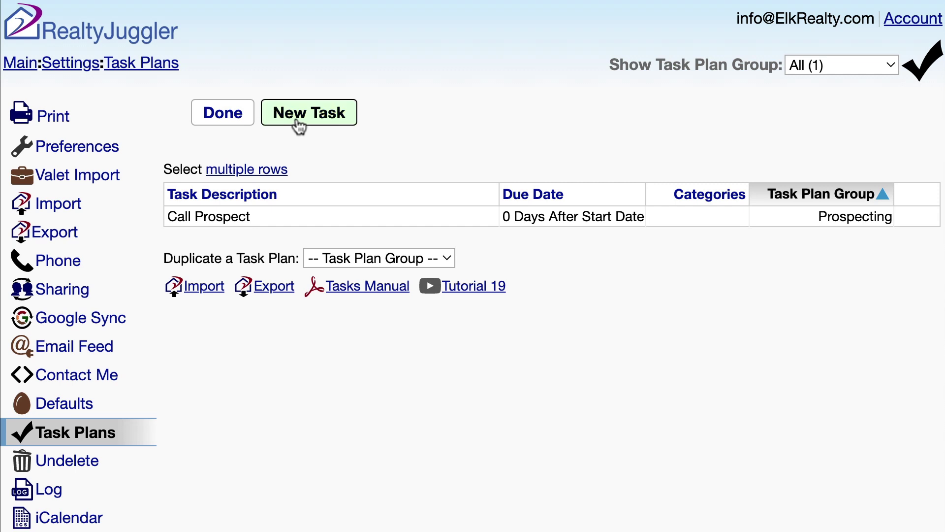
left_click(299, 126)
Add a Prospecting task 'Send Postcard #1' with the prospect's mailing address appended
left_click(391, 154)
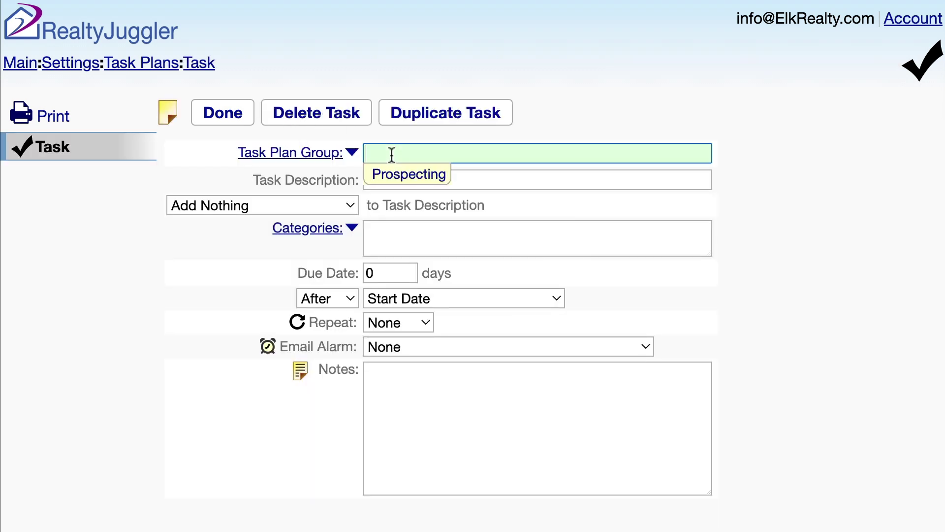
left_click(393, 178)
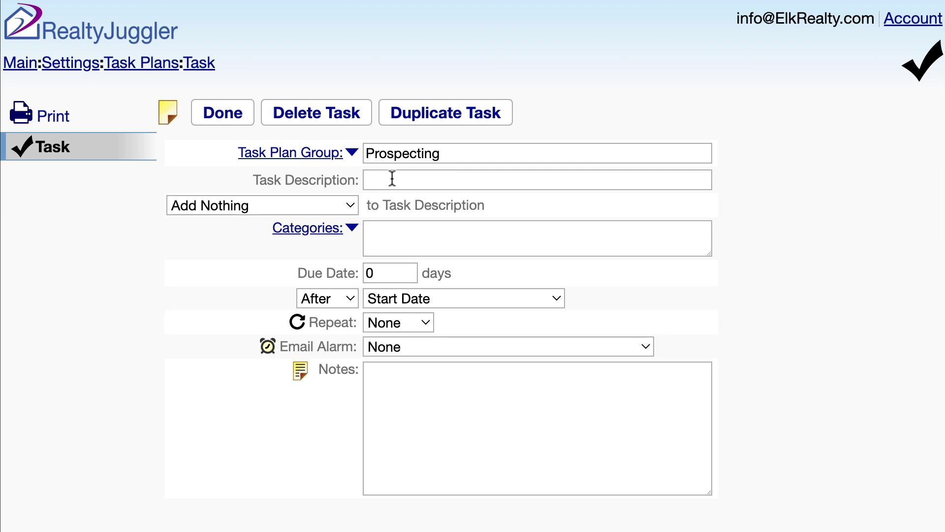
left_click(393, 178)
type("Send Postcard #1")
left_click(393, 194)
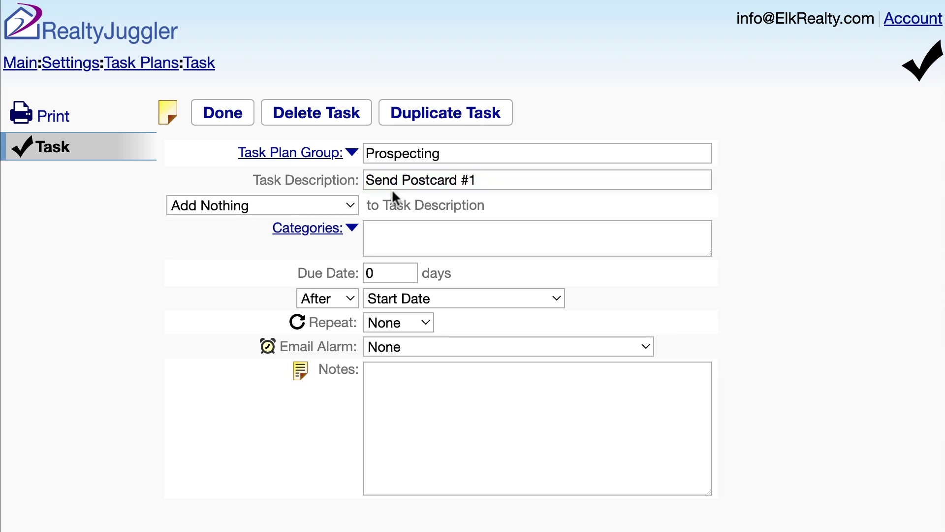
left_click(353, 209)
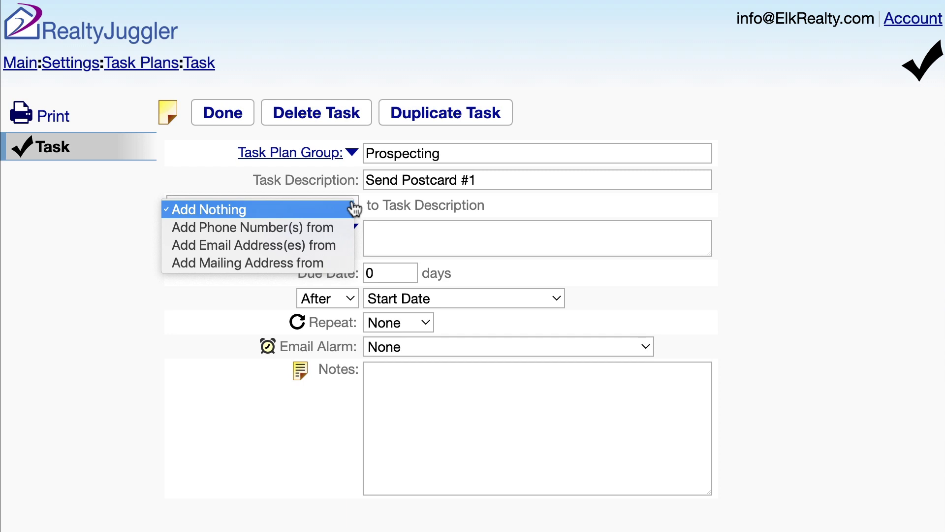
left_click(341, 263)
Make it due 10 days after Start Date, categorise it Postcard #1, and save
left_click(380, 290)
type("10")
left_click(425, 297)
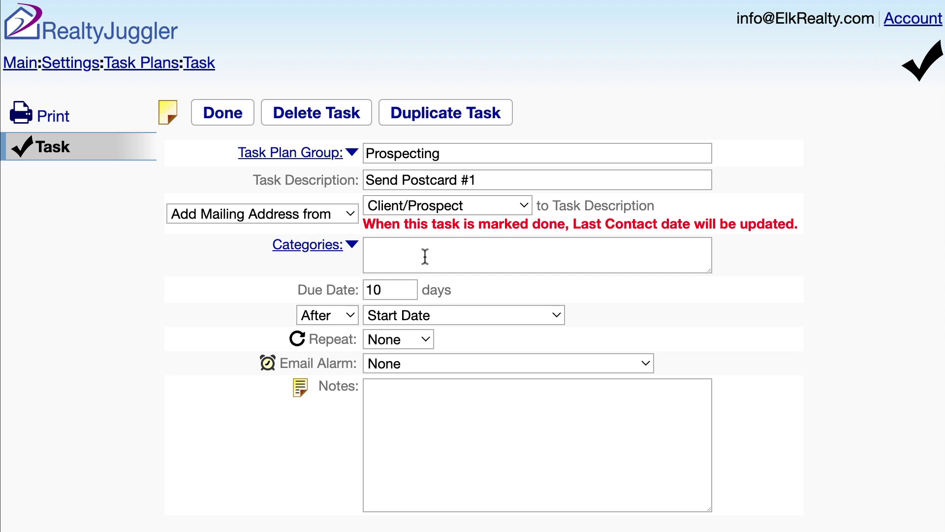
left_click(425, 256)
type("Postcard #1")
left_click(427, 282)
left_click(233, 124)
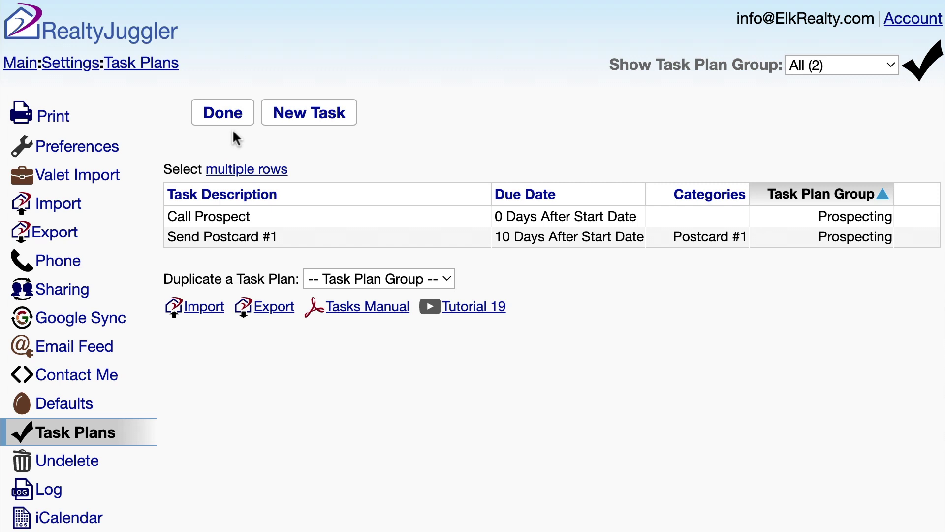
Open the Nov 18 prospect's Tasks from the Prospects list and start Apply Task Plan
left_click(20, 63)
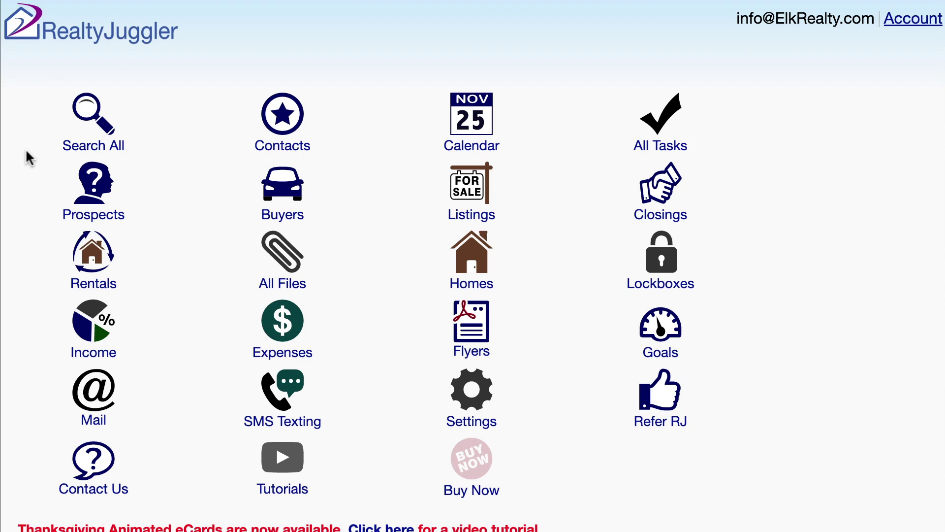
left_click(129, 198)
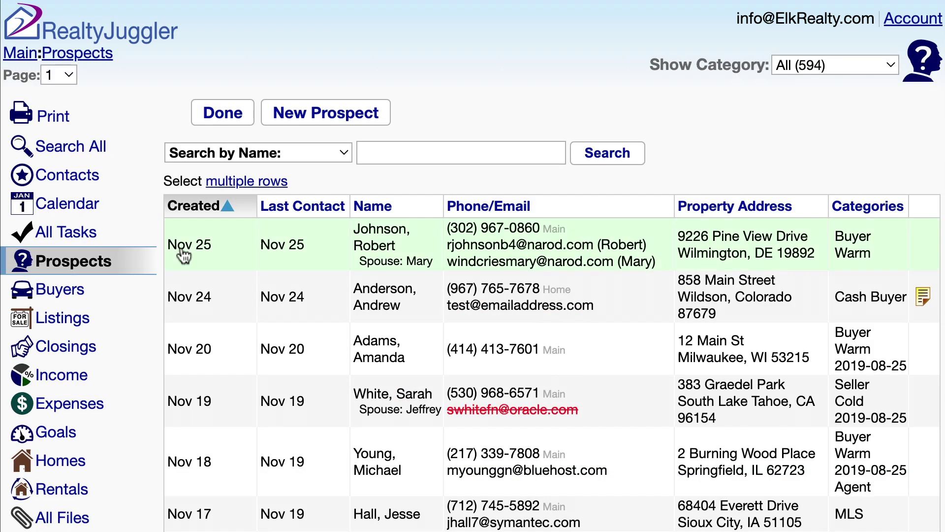
left_click(404, 479)
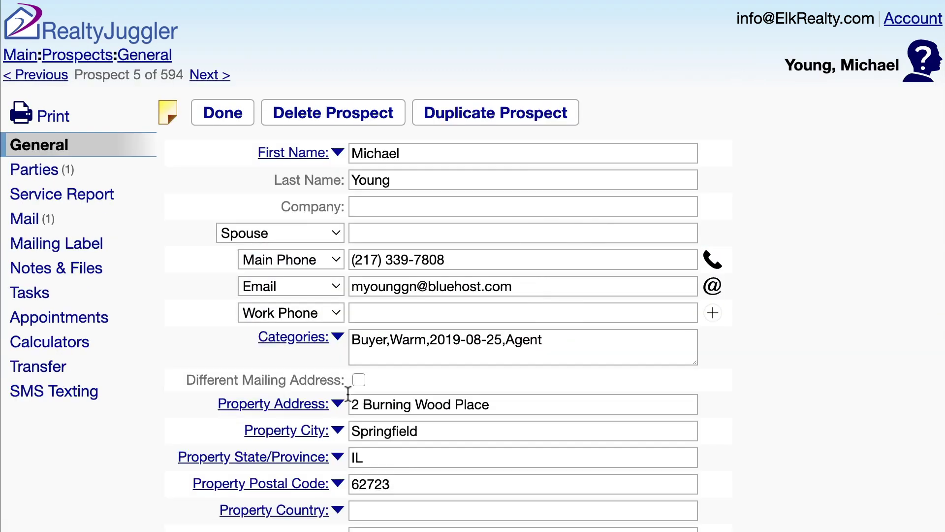
left_click(134, 297)
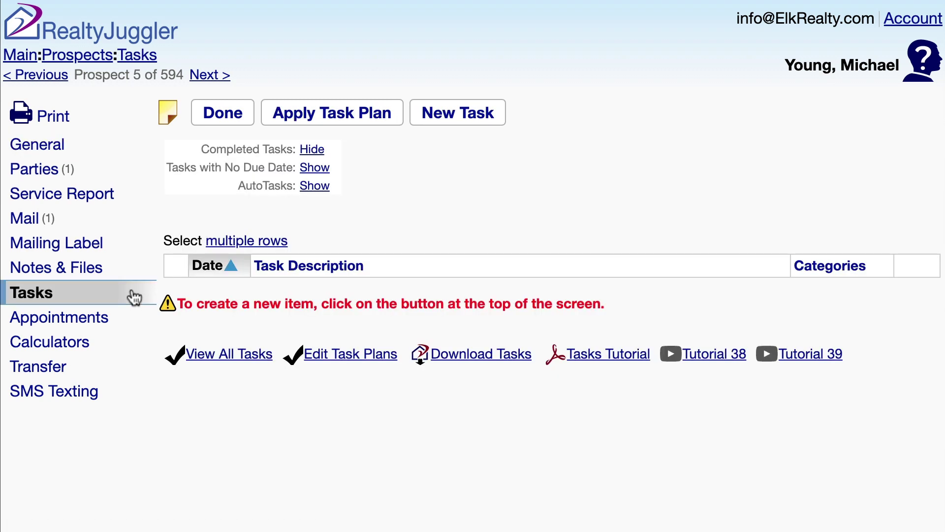
left_click(340, 127)
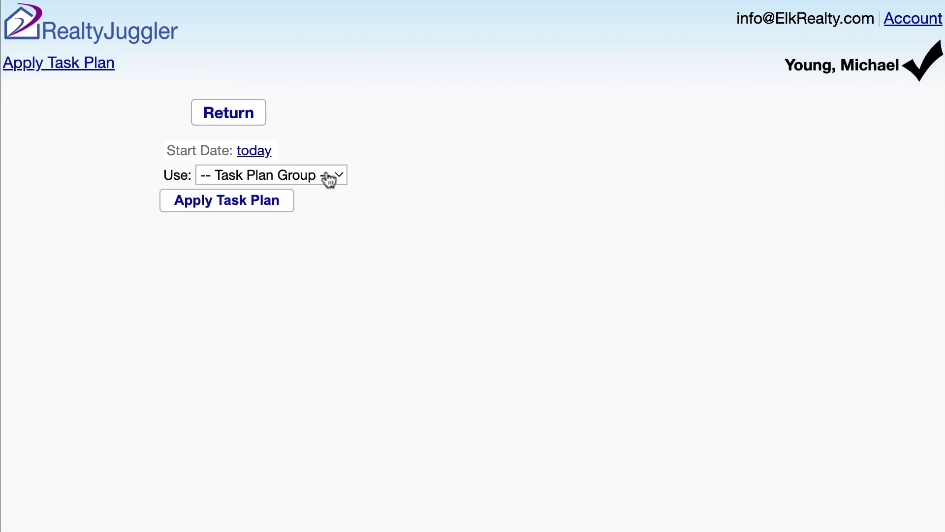
Apply the Prospecting task plan to the prospect starting today and confirm creating its tasks
left_click(328, 178)
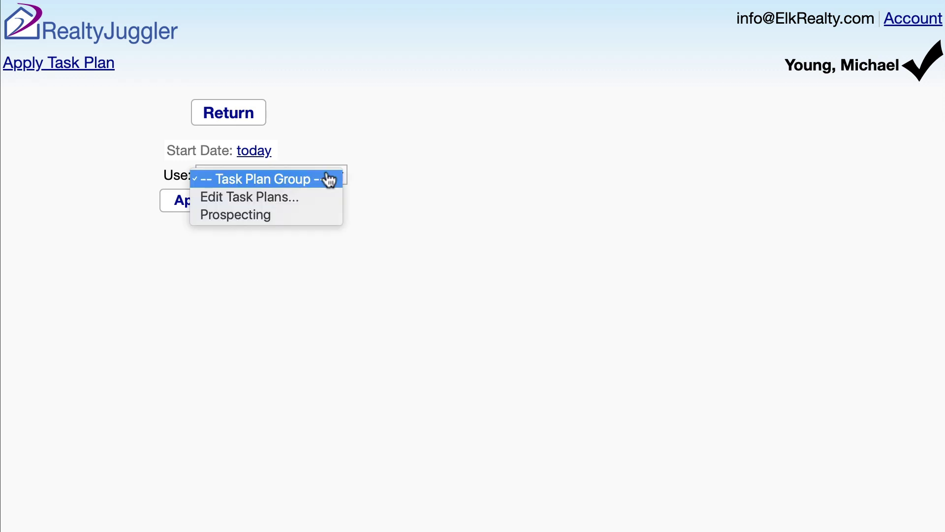
left_click(316, 220)
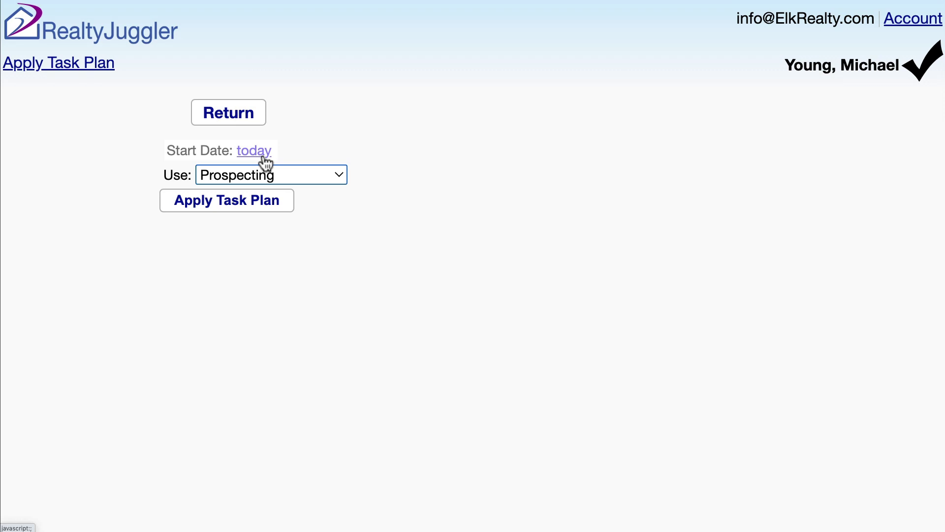
left_click(263, 210)
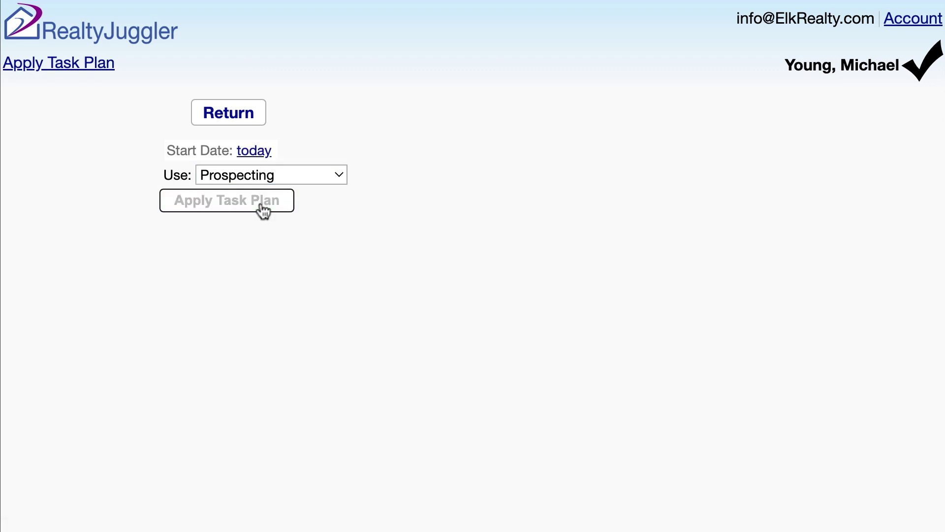
left_click(250, 249)
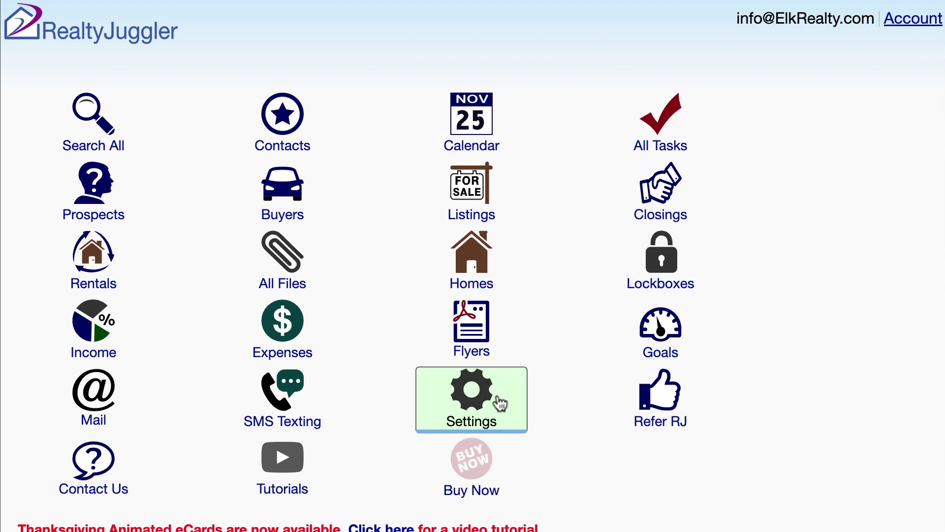
Open the Default Prospect's tasks under Settings > Defaults and start Apply Task Plan
left_click(500, 404)
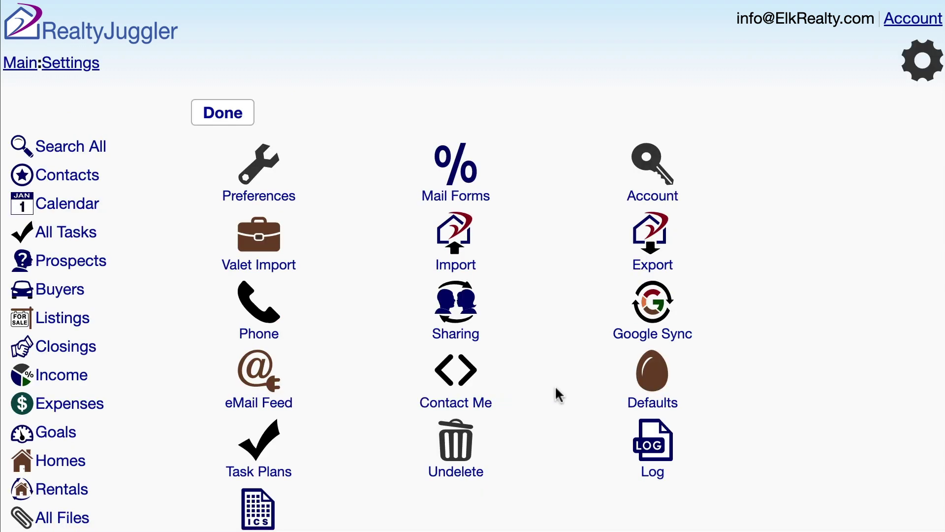
left_click(656, 384)
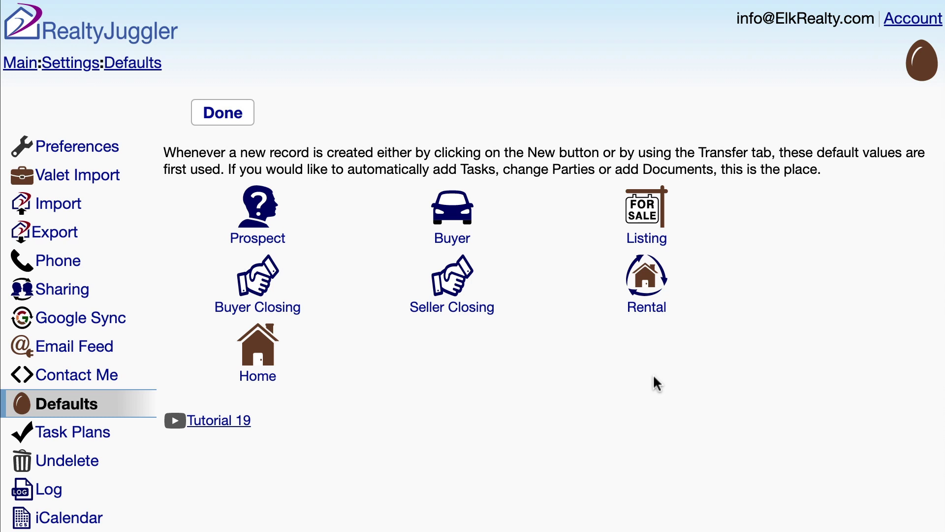
left_click(278, 220)
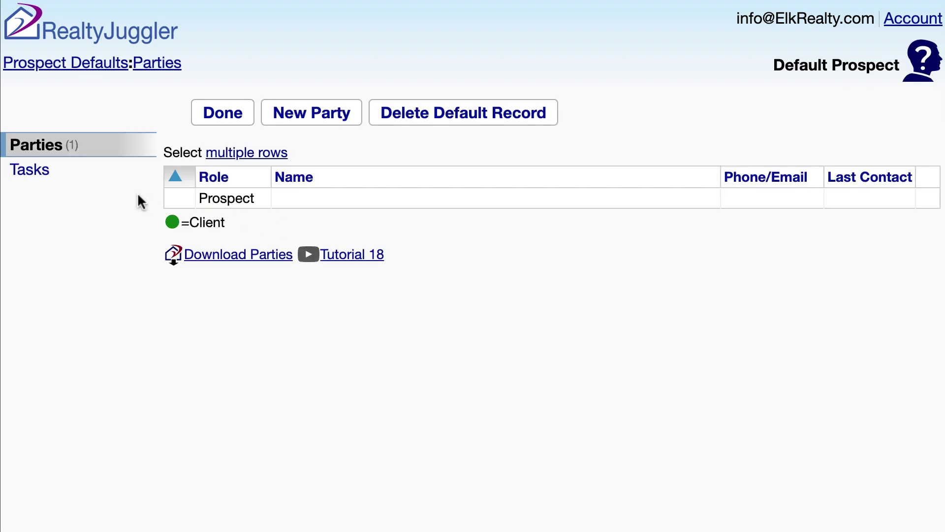
left_click(80, 182)
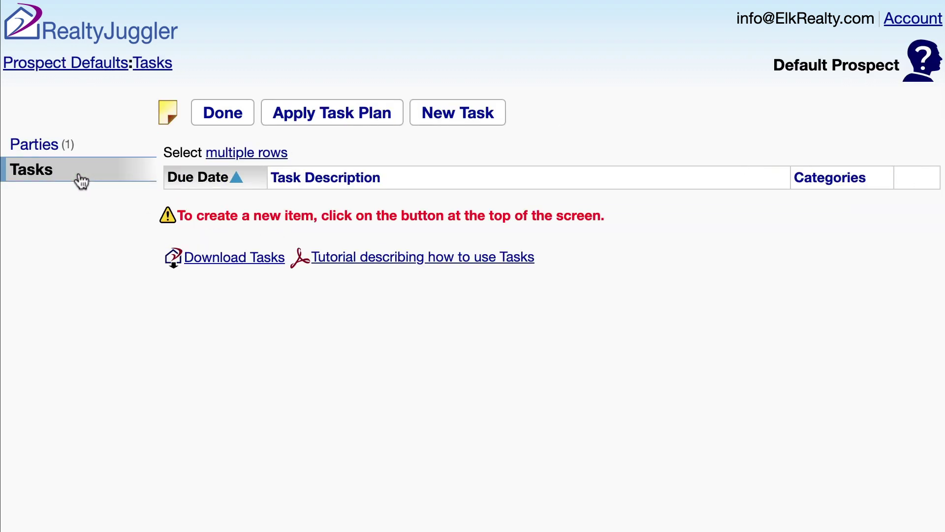
left_click(328, 118)
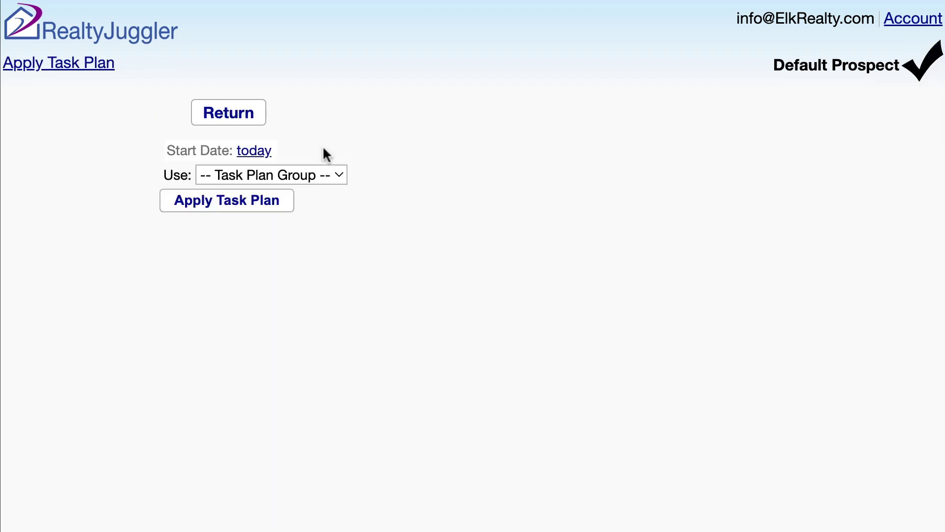
Apply the Prospecting task plan to the Default Prospect, then return to the prospects list
left_click(327, 177)
left_click(318, 216)
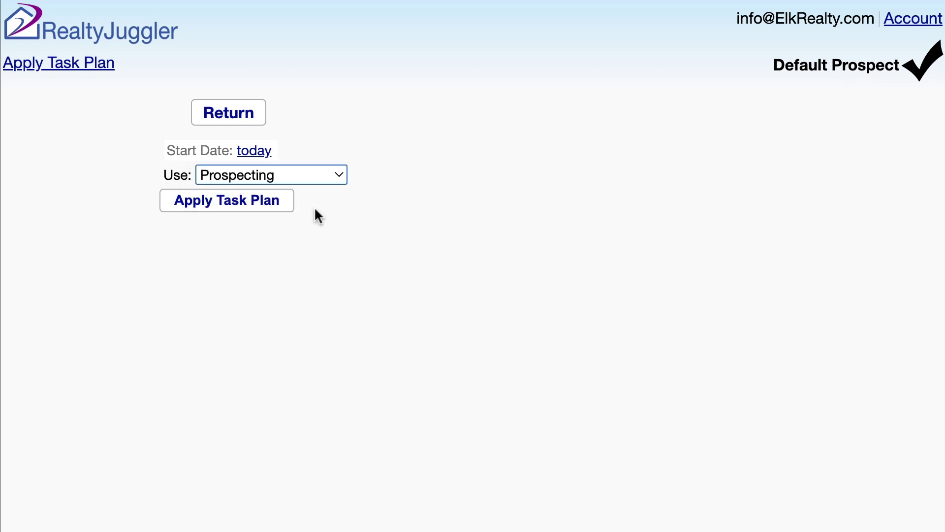
left_click(286, 205)
left_click(249, 250)
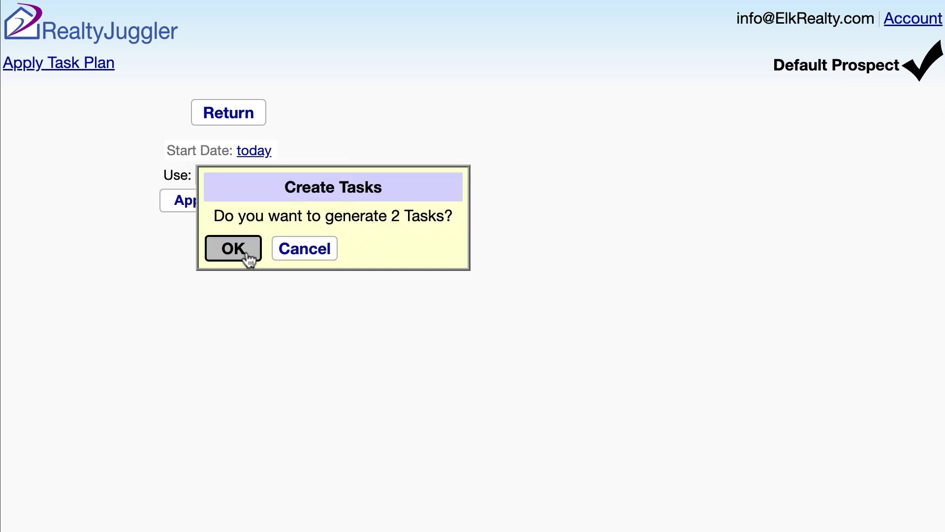
left_click(23, 35)
left_click(133, 202)
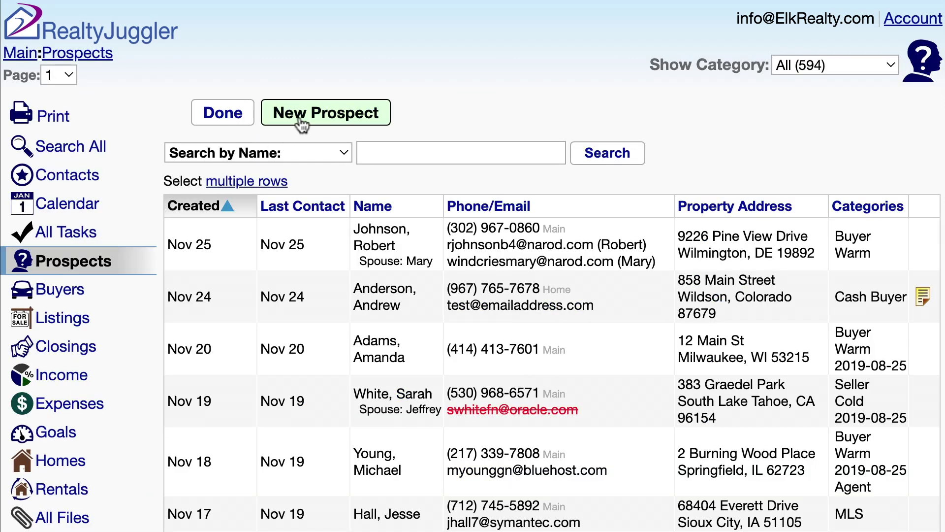
Create a new prospect and verify its tasks include Call Prospect (Nov 25) and Send Postcard #1 (Dec 5)
left_click(301, 118)
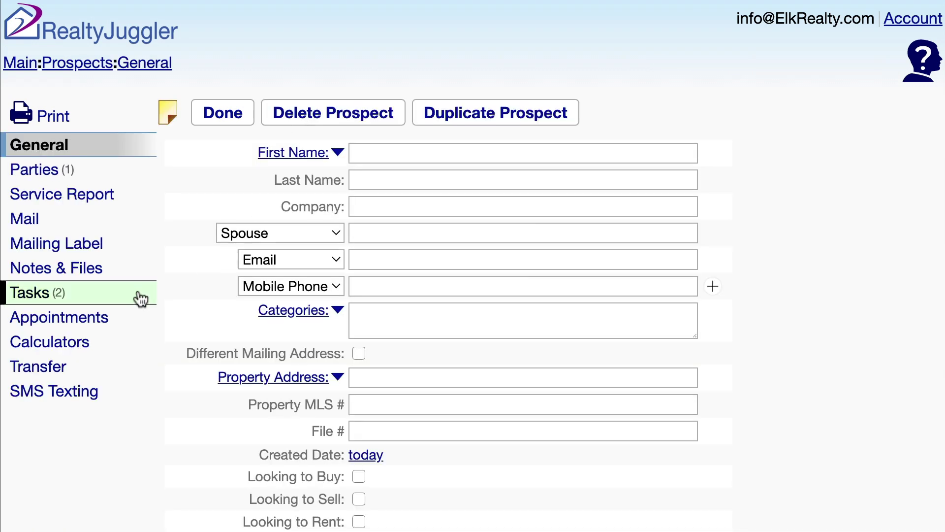
left_click(141, 298)
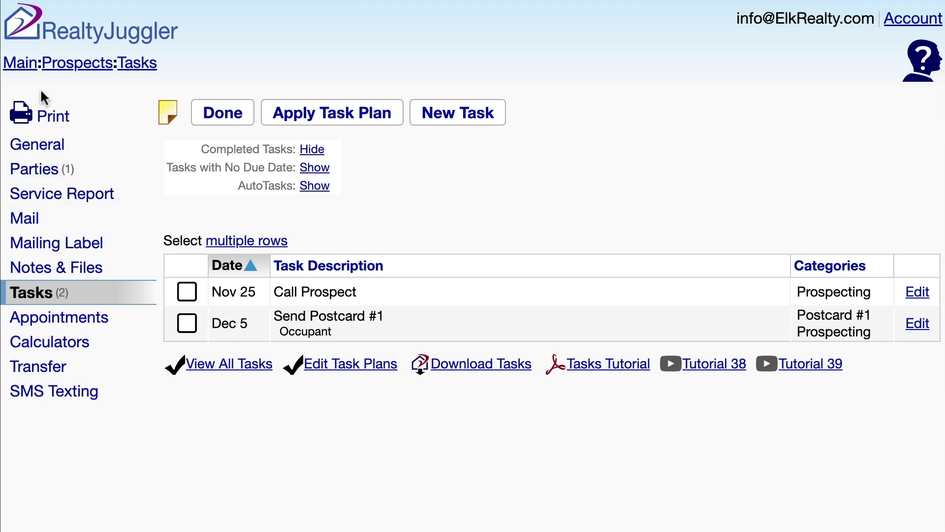
left_click(25, 66)
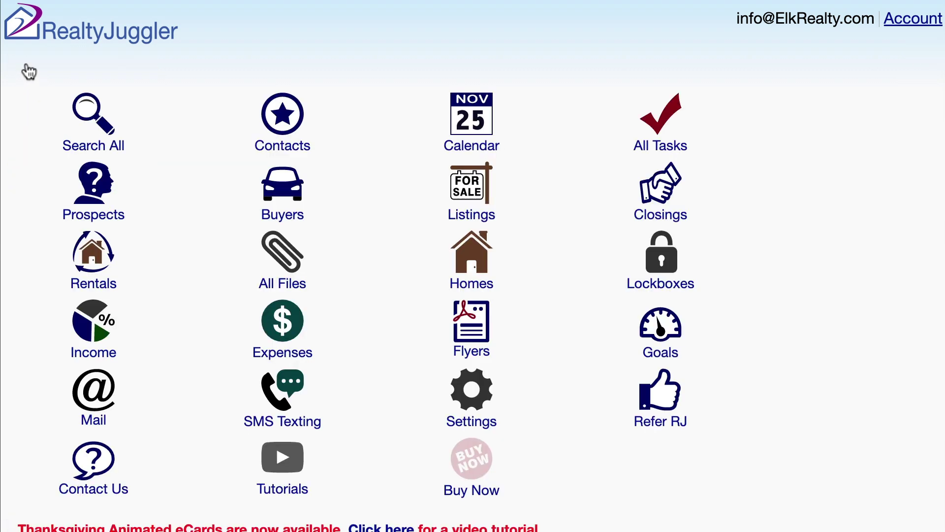
In All Tasks, filter to category Postcard #1, then back to All, showing today's tasks
left_click(685, 125)
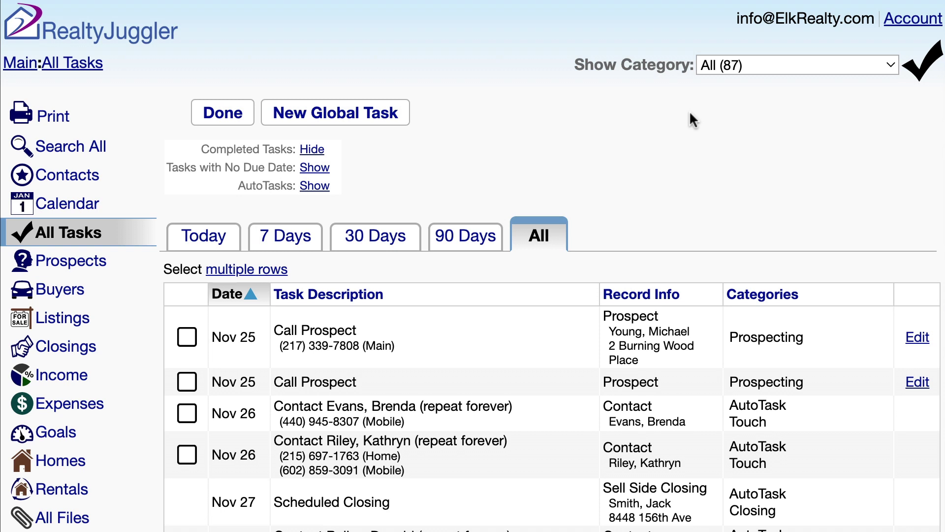
left_click(878, 68)
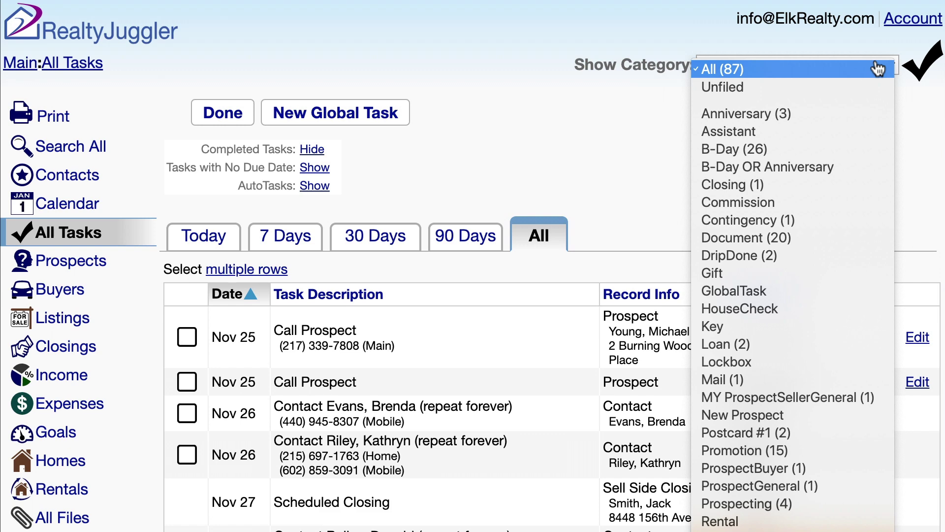
left_click(858, 436)
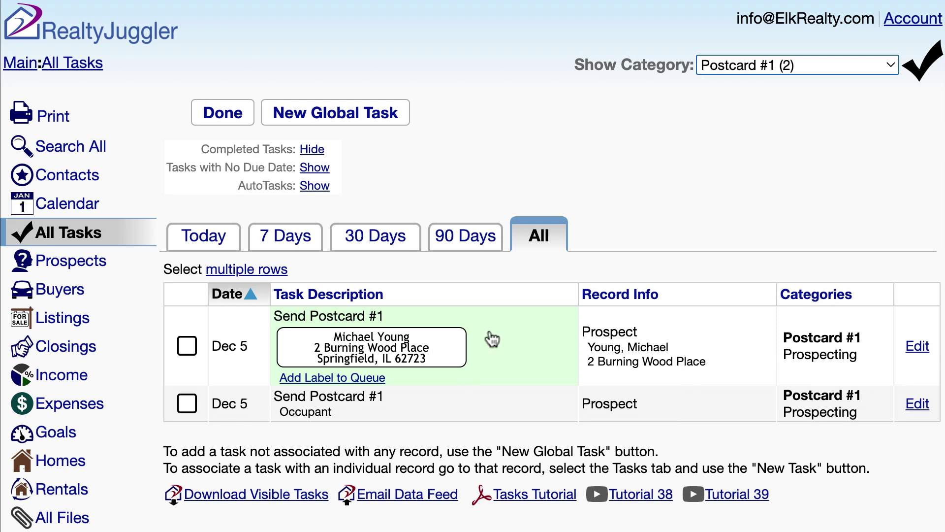
left_click(890, 75)
scroll(890, 75, "up", 5)
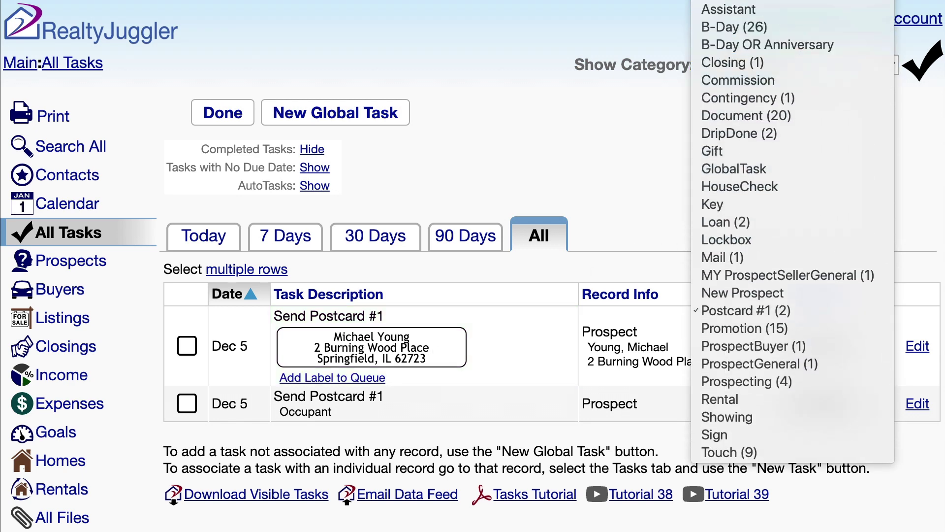
left_click(851, 13)
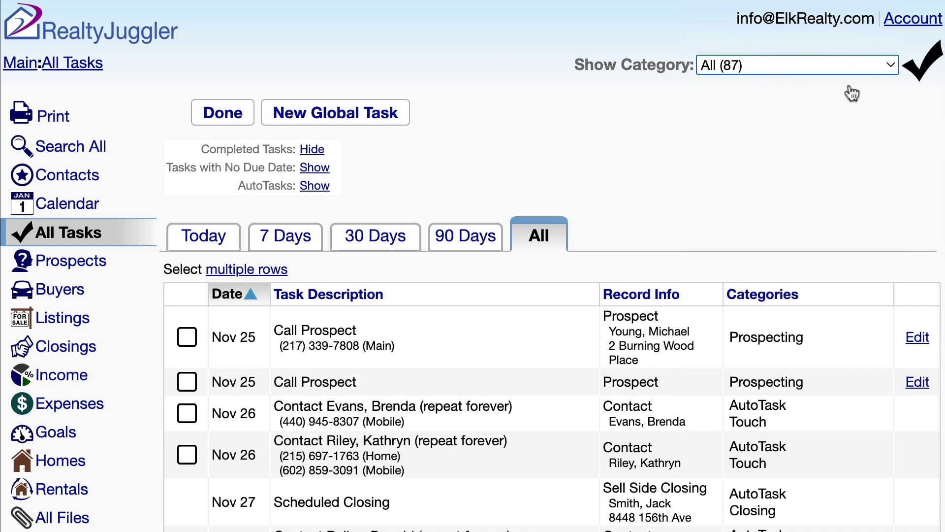
left_click(220, 248)
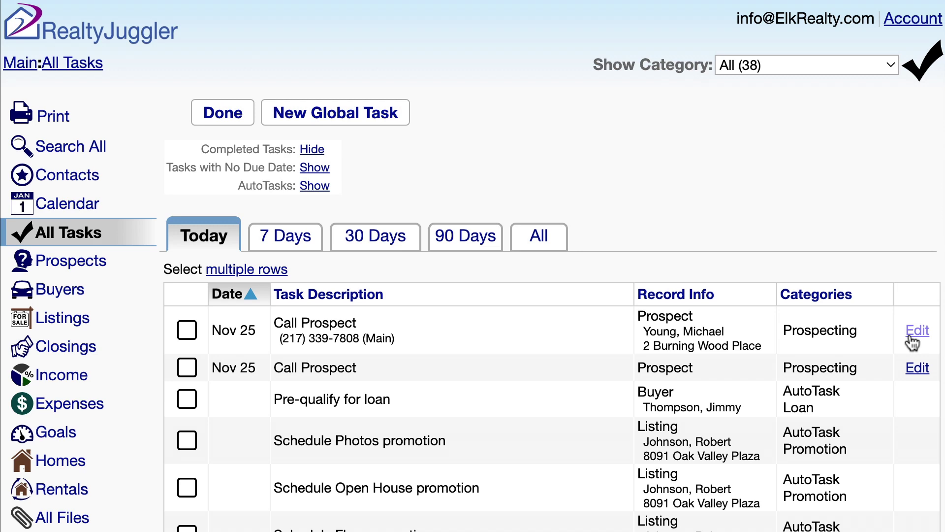
Open the first Call Prospect task's prospect and tick its Nov 25 Call Prospect task done
left_click(459, 331)
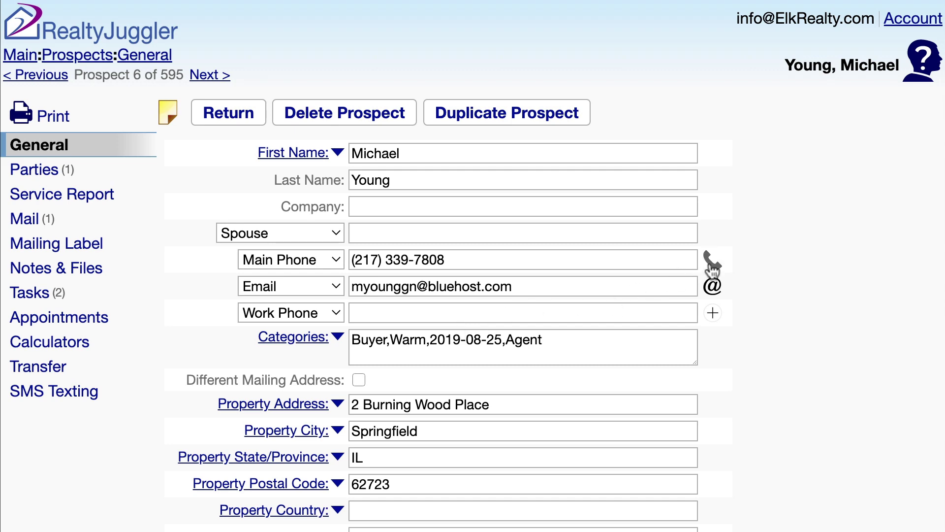
scroll(839, 362, "down", 10)
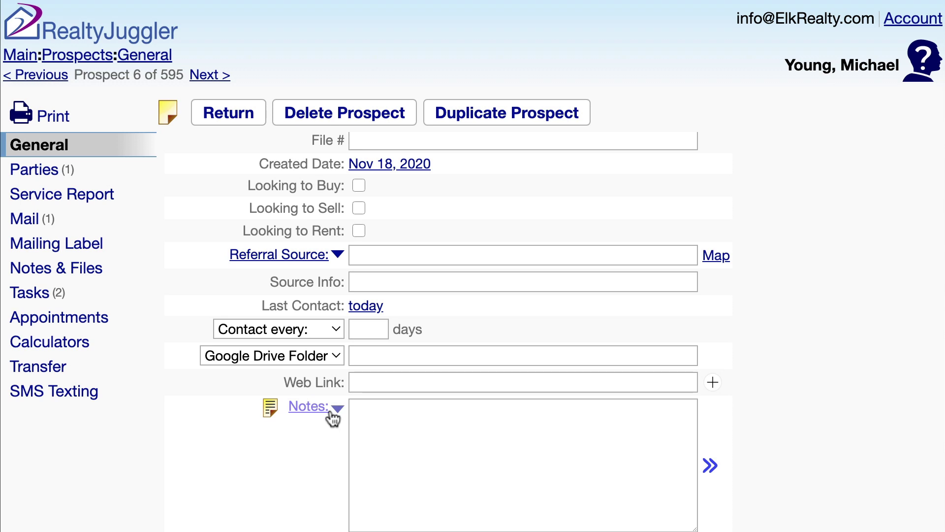
left_click(105, 298)
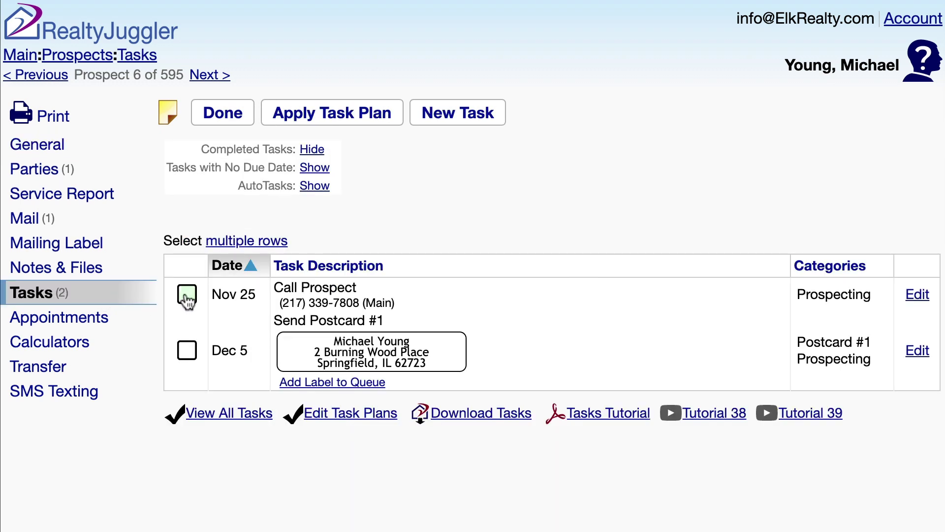
left_click(188, 297)
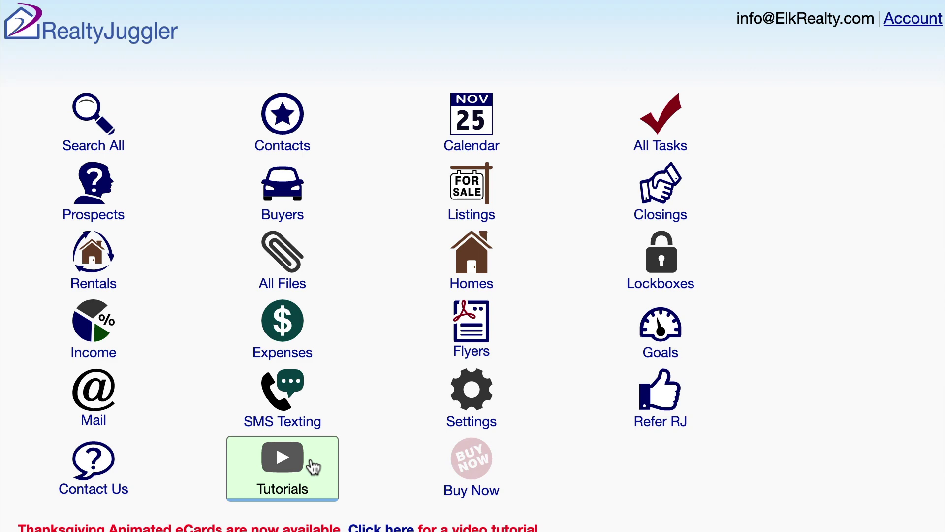
Open Tutorials and scroll down to the Downloadable Manuals section
left_click(313, 465)
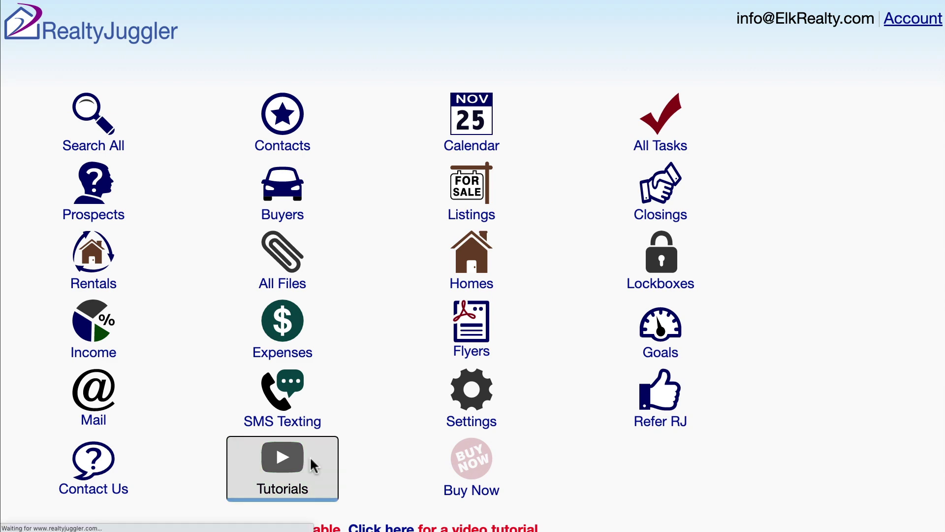
scroll(863, 310, "down", 15)
scroll(867, 312, "down", 1)
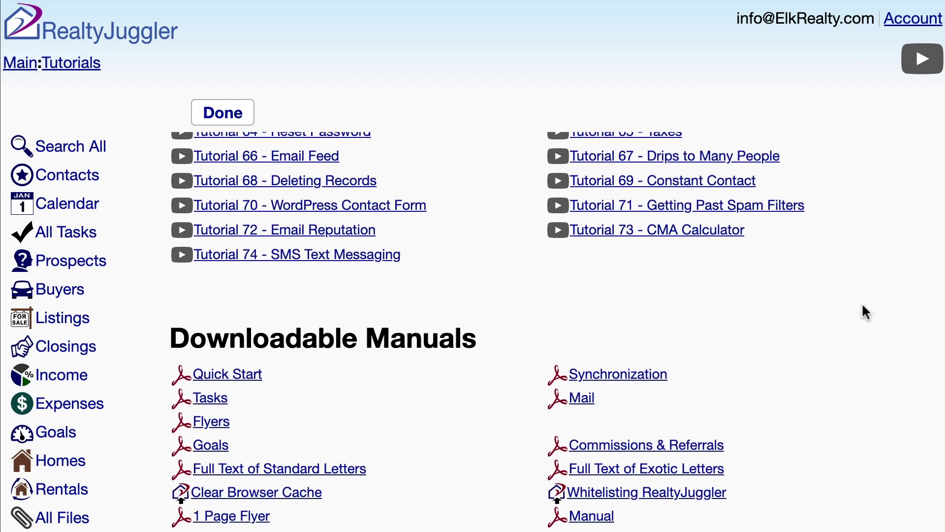